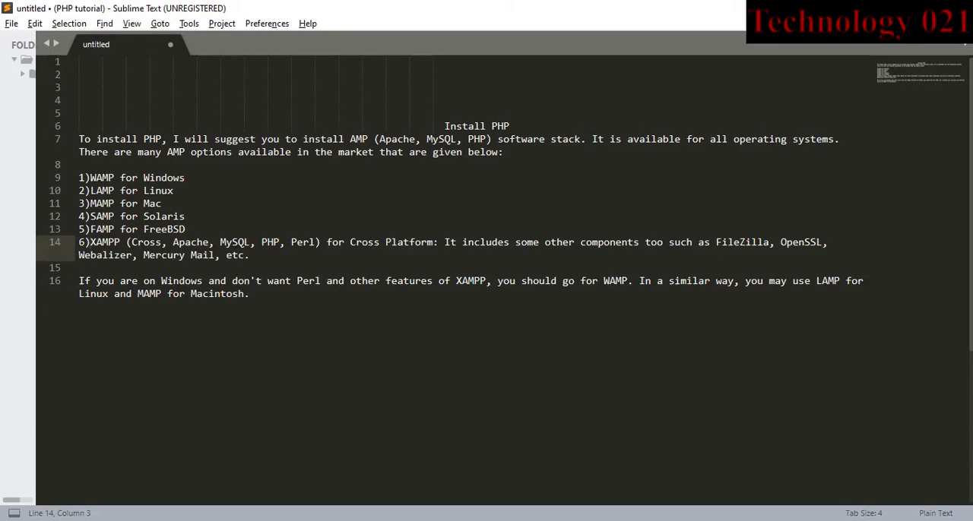
Switch to Chrome, search for "download xampp" and open the Apache Friends download page
{"action": "key", "text": "alt+Tab"}
{"action": "key", "text": "Tab"}
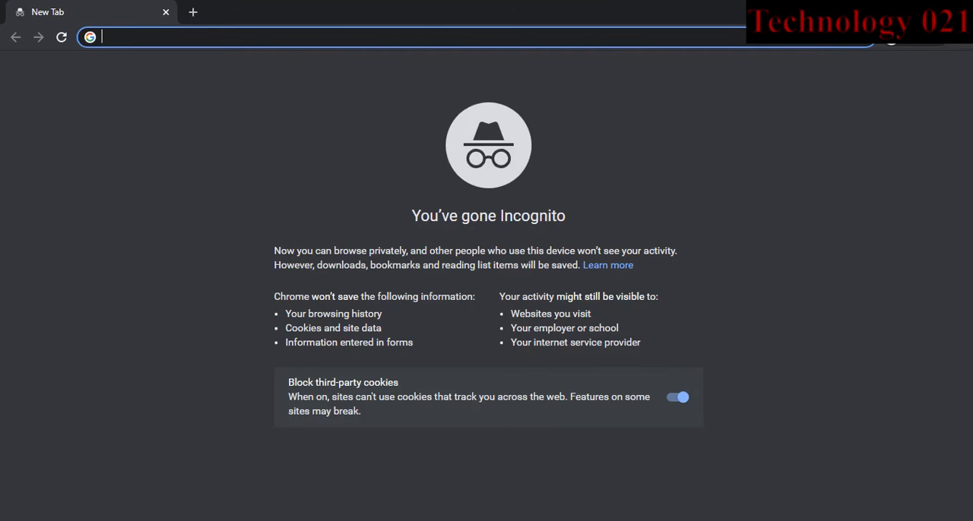
{"action": "type", "text": "down"}
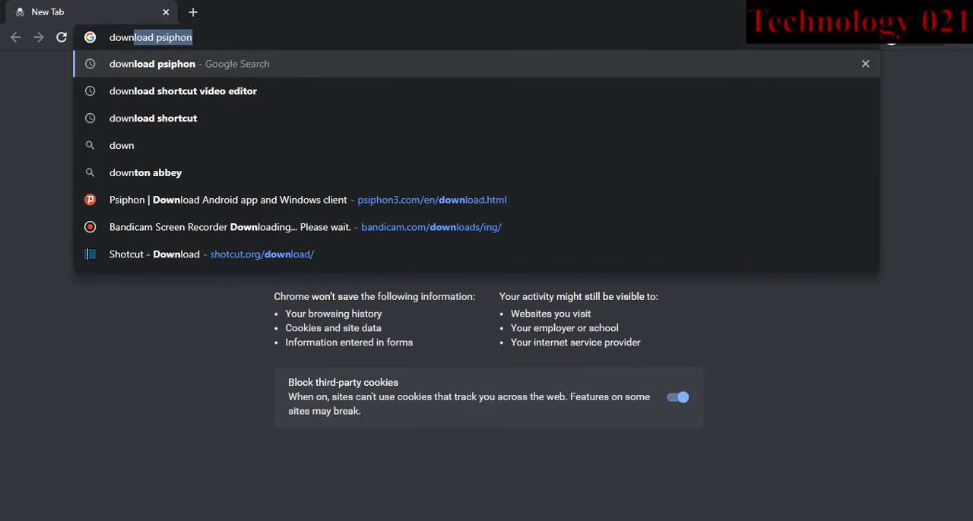
{"action": "type", "text": "load "}
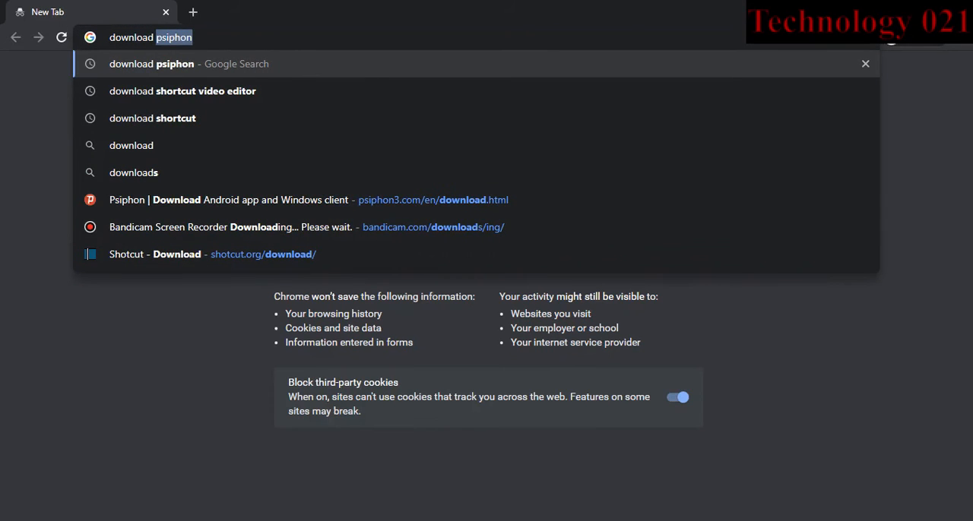
{"action": "type", "text": "xampp"}
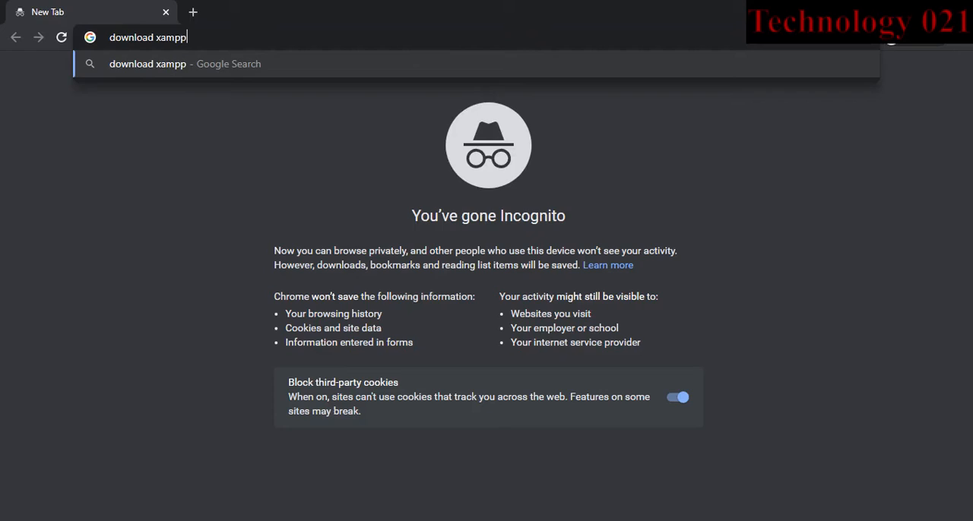
{"action": "key", "text": "Return"}
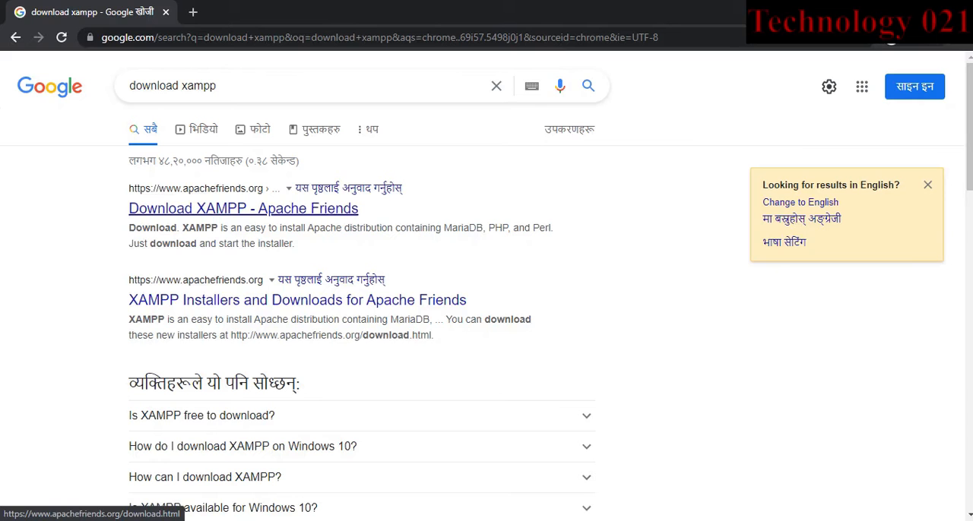
{"action": "left_click", "coordinate": [243, 208]}
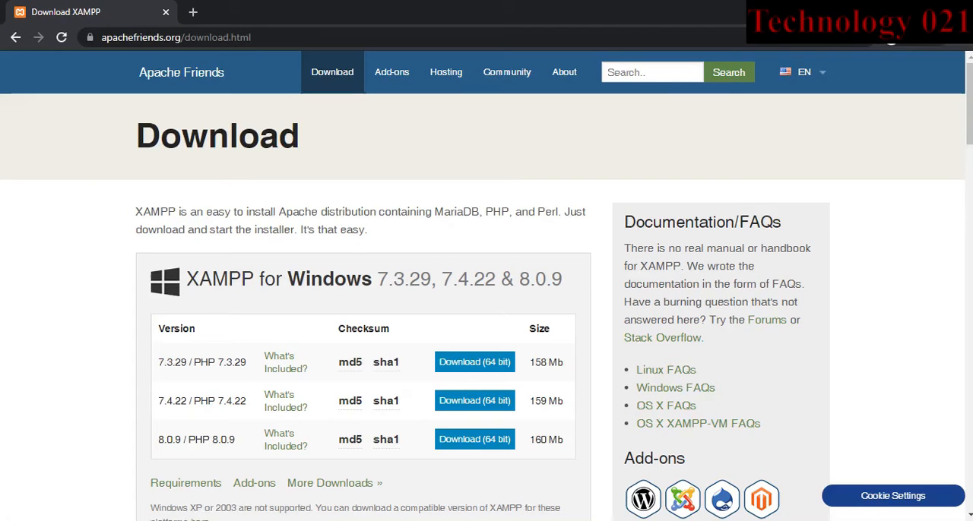
Examine the XAMPP versions offered for Windows, Linux and OS X on the download page
{"action": "scroll", "coordinate": [486, 286], "scroll_direction": "down", "scroll_amount": 1}
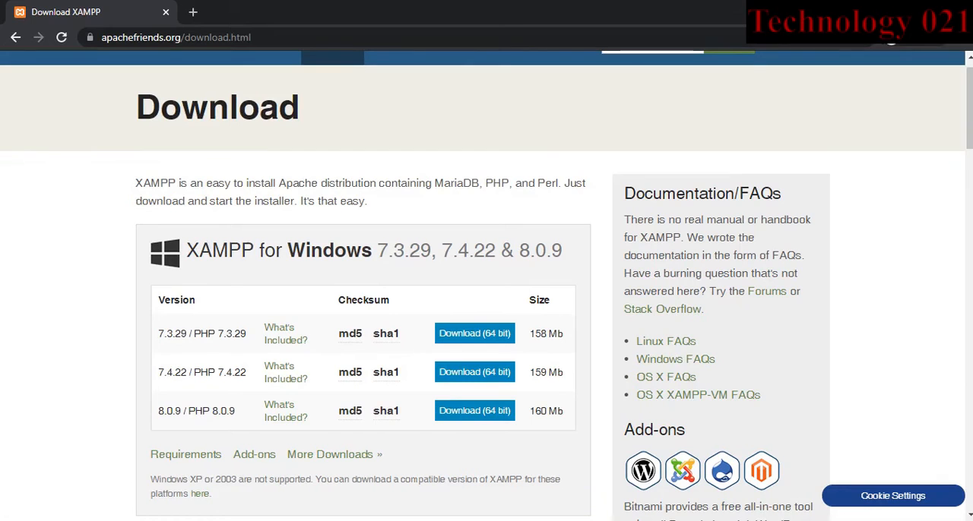
{"action": "scroll", "coordinate": [486, 286], "scroll_direction": "down", "scroll_amount": 1}
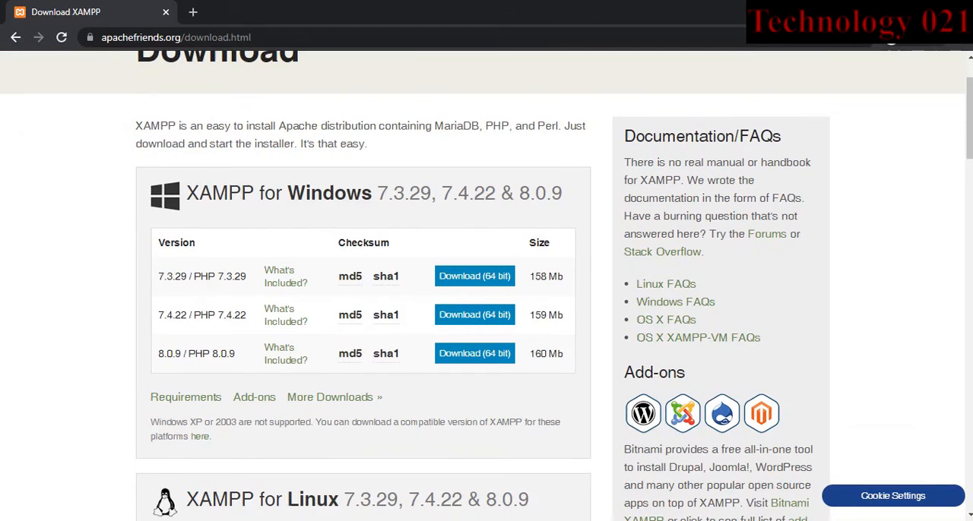
{"action": "scroll", "coordinate": [486, 286], "scroll_direction": "down", "scroll_amount": 1}
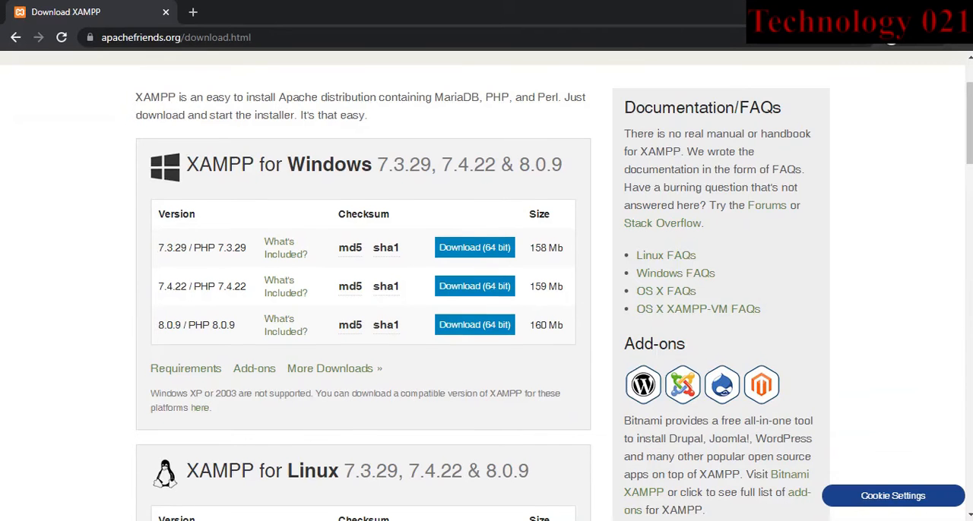
{"action": "scroll", "coordinate": [487, 286], "scroll_direction": "down", "scroll_amount": 1}
{"action": "scroll", "coordinate": [486, 285], "scroll_direction": "down", "scroll_amount": 8}
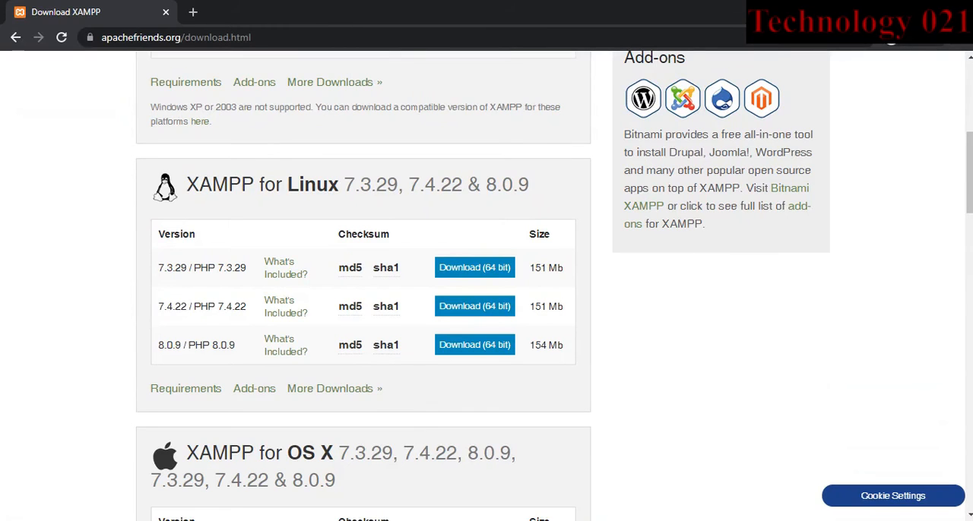
{"action": "scroll", "coordinate": [487, 286], "scroll_direction": "down", "scroll_amount": 4}
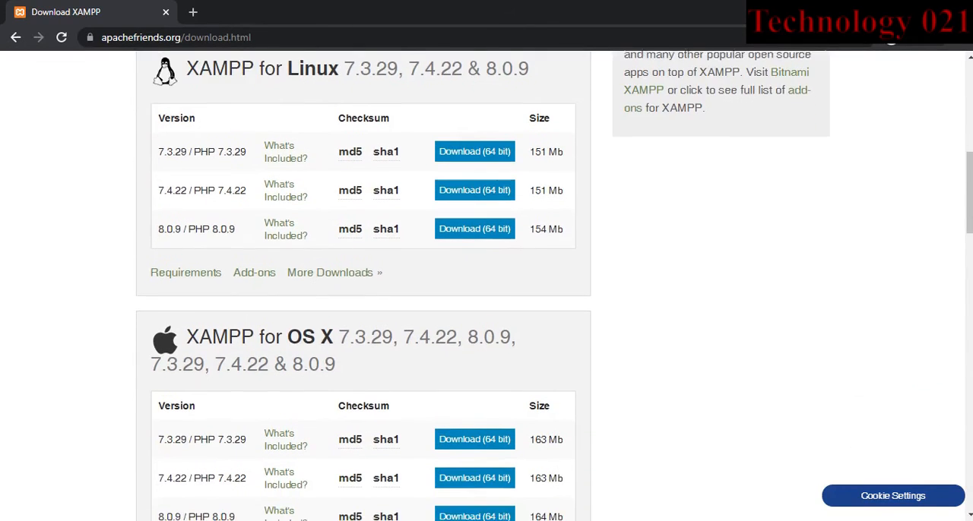
{"action": "scroll", "coordinate": [487, 286], "scroll_direction": "down", "scroll_amount": 6}
{"action": "scroll", "coordinate": [486, 285], "scroll_direction": "down", "scroll_amount": 3}
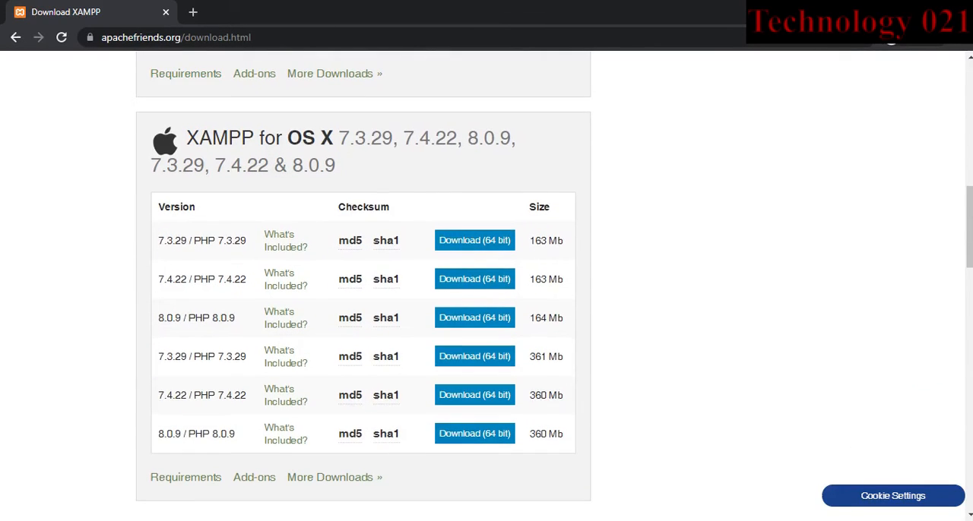
{"action": "scroll", "coordinate": [486, 286], "scroll_direction": "down", "scroll_amount": 10}
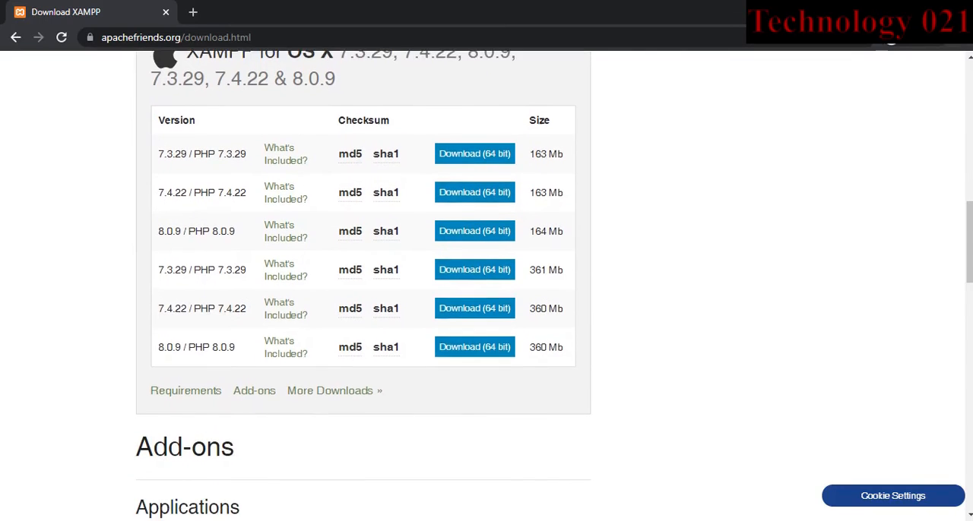
{"action": "scroll", "coordinate": [487, 286], "scroll_direction": "up", "scroll_amount": 6}
{"action": "scroll", "coordinate": [487, 286], "scroll_direction": "up", "scroll_amount": 20}
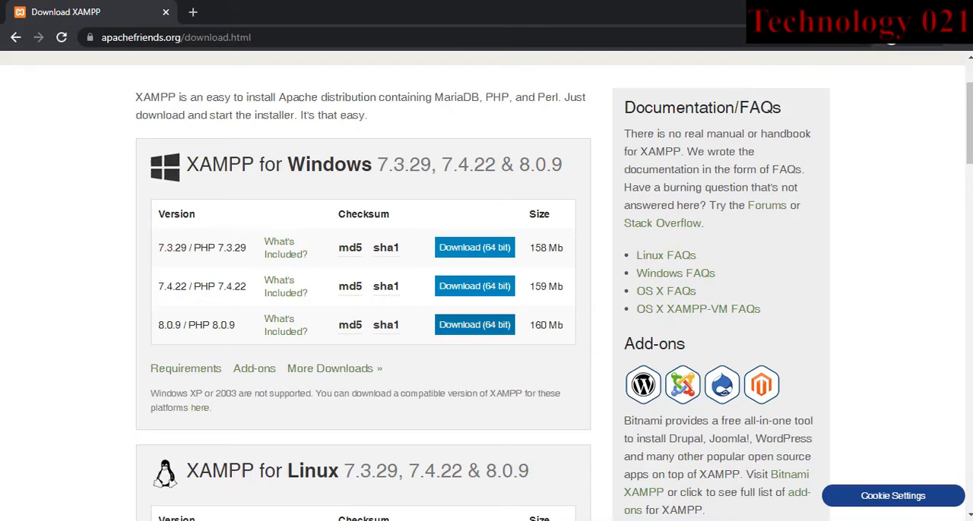
Download the 64-bit XAMPP 8.0.9 / PHP 8.0.9 installer for Windows and show the downloaded file in its folder
{"action": "left_click", "coordinate": [475, 324]}
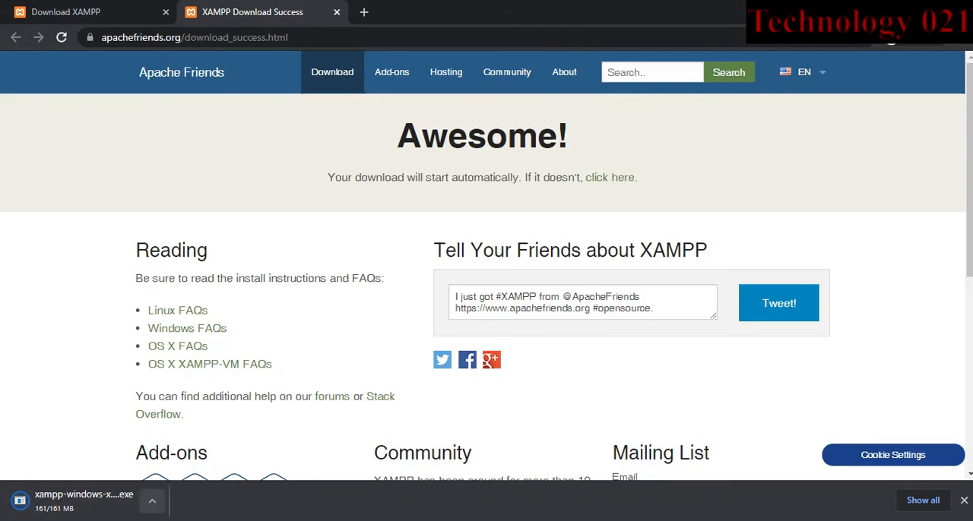
{"action": "left_click", "coordinate": [152, 501]}
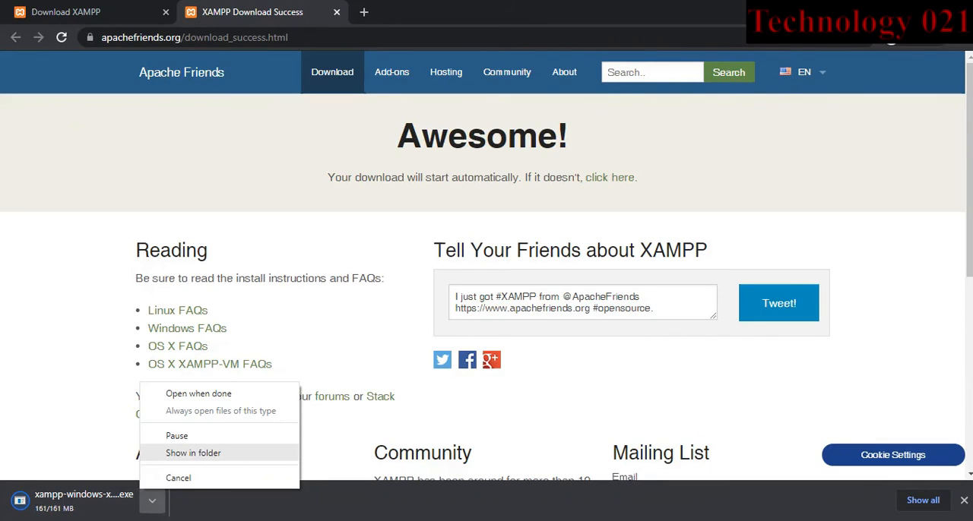
{"action": "left_click", "coordinate": [193, 453]}
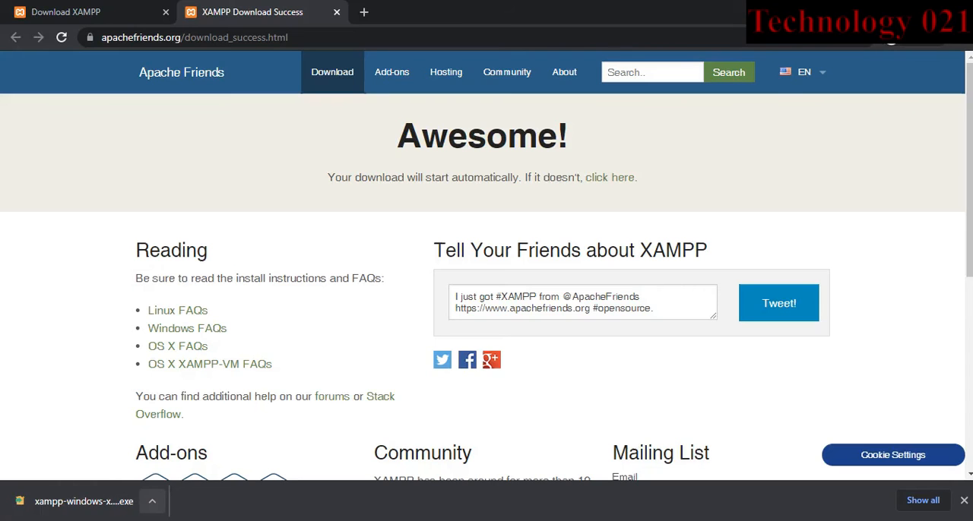
{"action": "left_click", "coordinate": [152, 502]}
{"action": "left_click", "coordinate": [193, 453]}
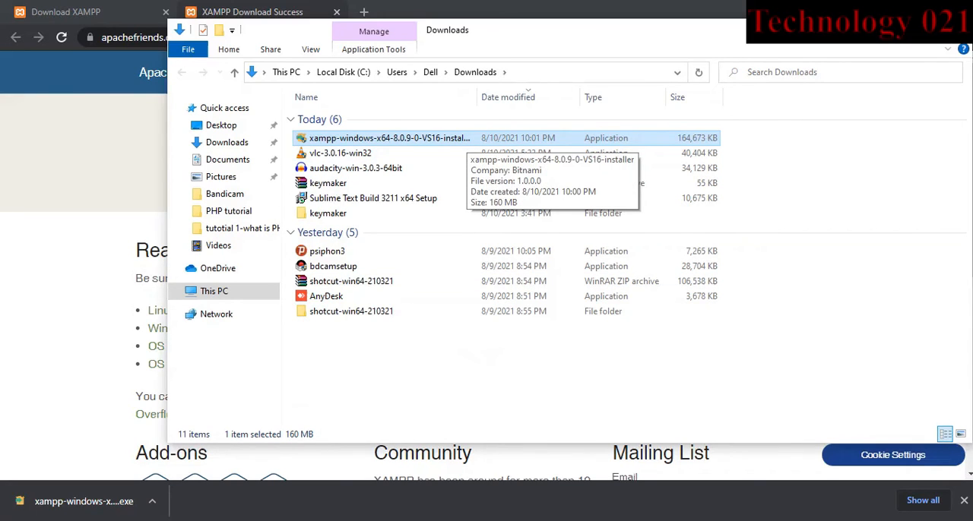
Run the downloaded XAMPP installer, acknowledging the UAC warning, and accept all the preselected components
{"action": "double_click", "coordinate": [466, 138]}
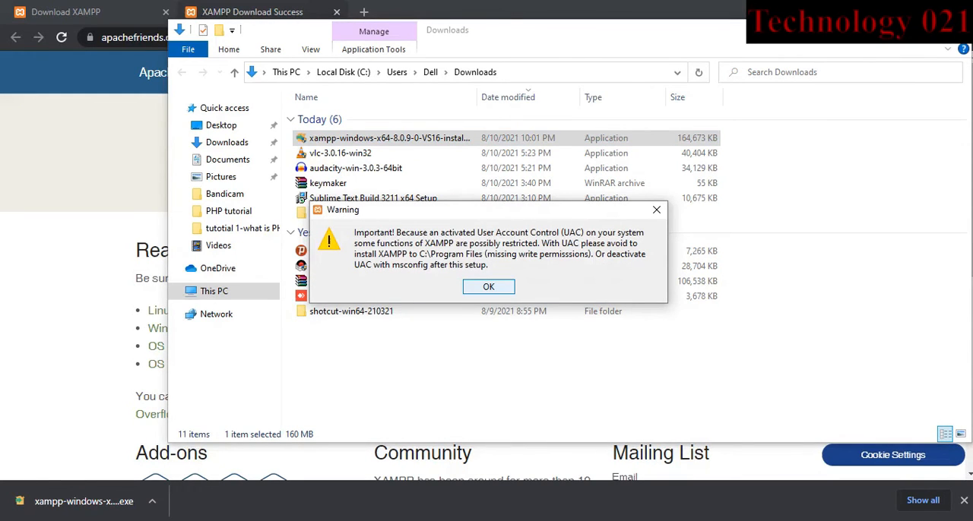
{"action": "key", "text": "Return"}
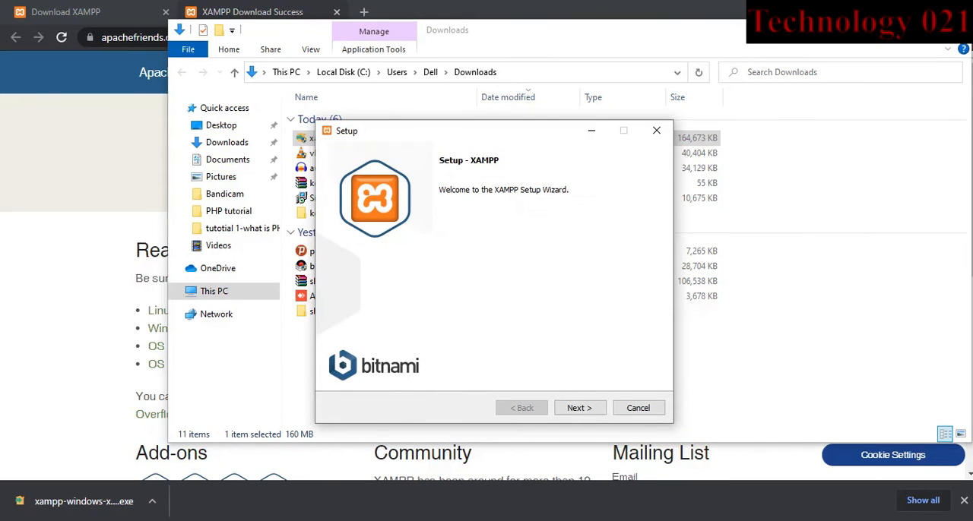
{"action": "key", "text": "Return"}
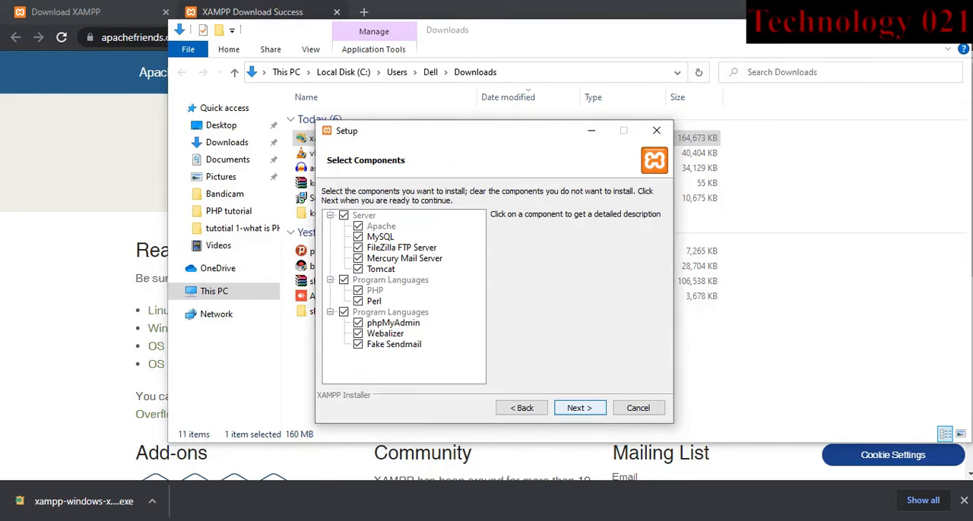
{"action": "key", "text": "Return"}
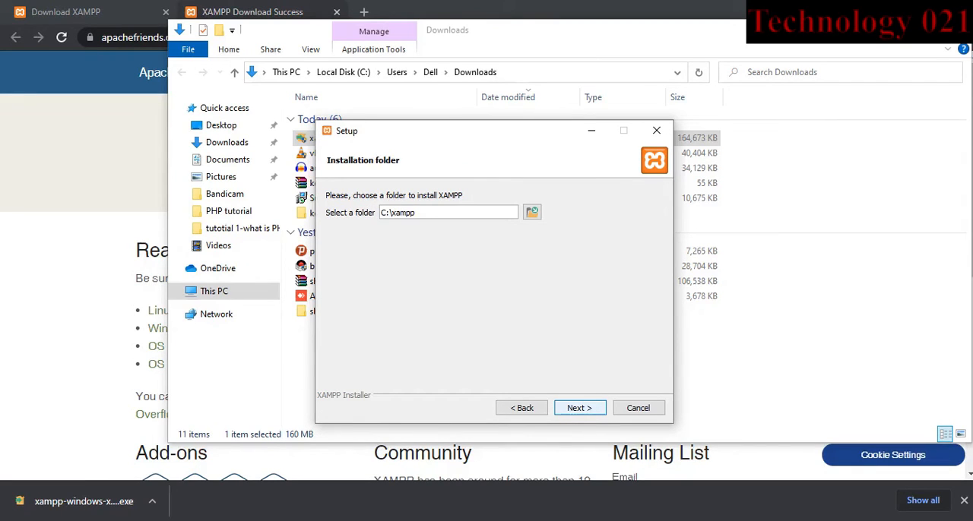
Install XAMPP in C:\xampp with English as the language, and finish the setup with the XAMPP Control Panel started
{"action": "key", "text": "Return"}
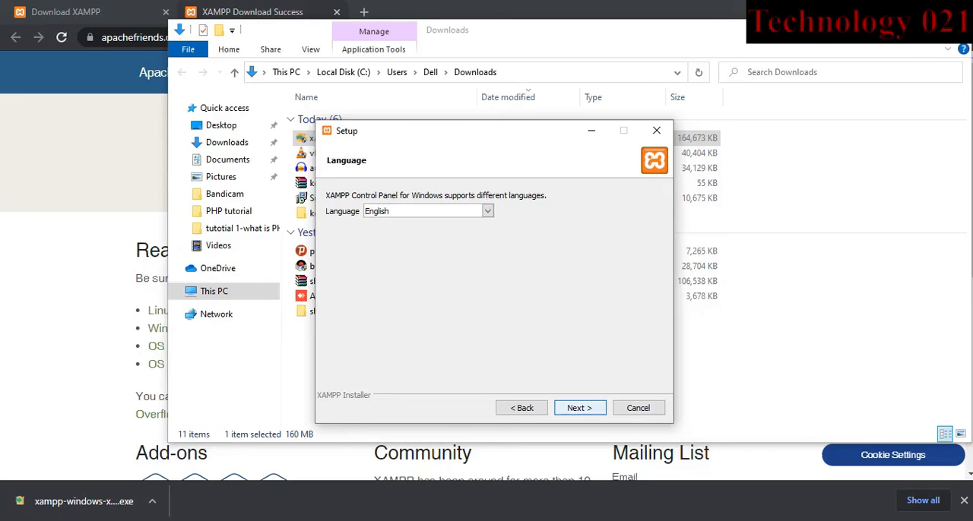
{"action": "key", "text": "Return"}
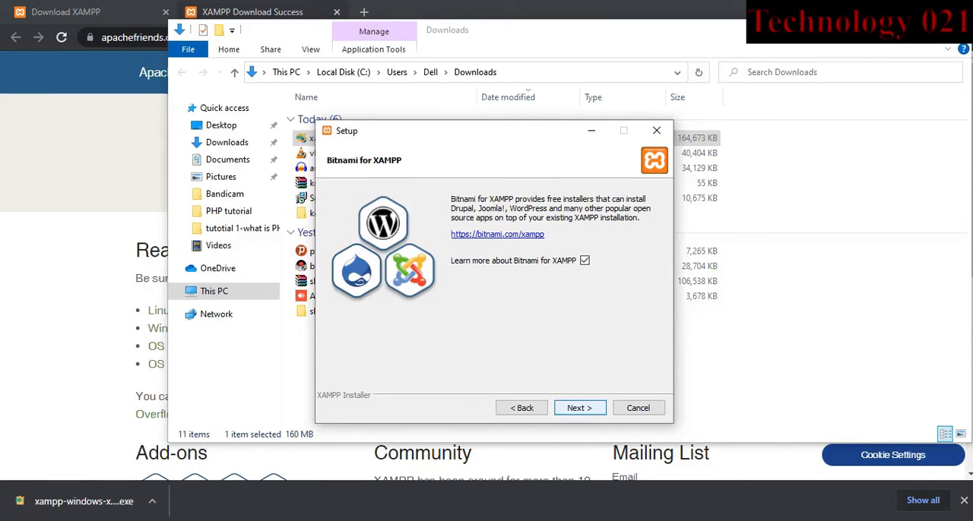
{"action": "key", "text": "Return"}
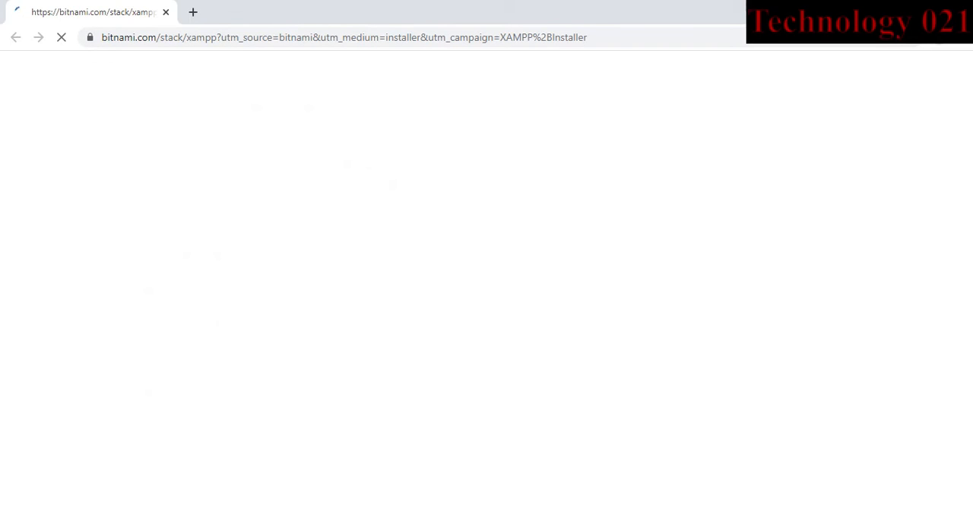
{"action": "key", "text": "alt+Tab"}
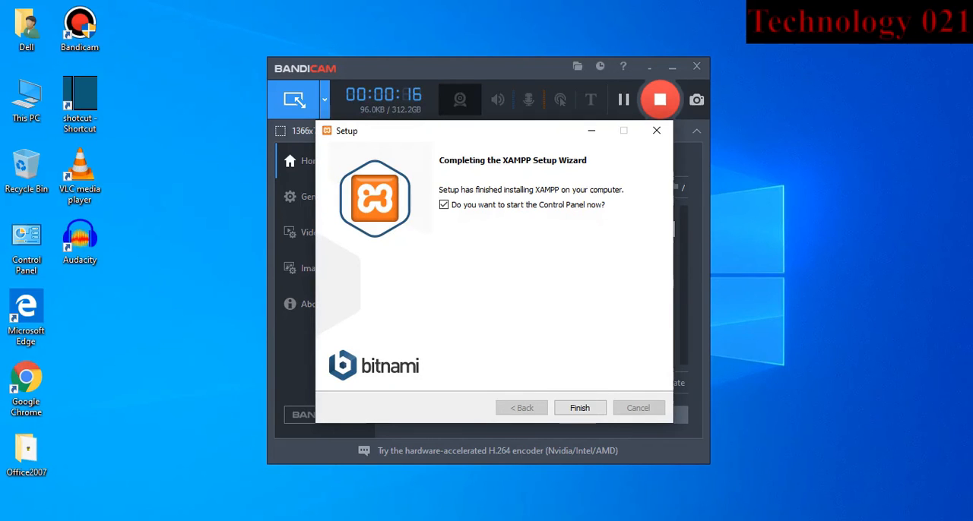
{"action": "left_click", "coordinate": [580, 408]}
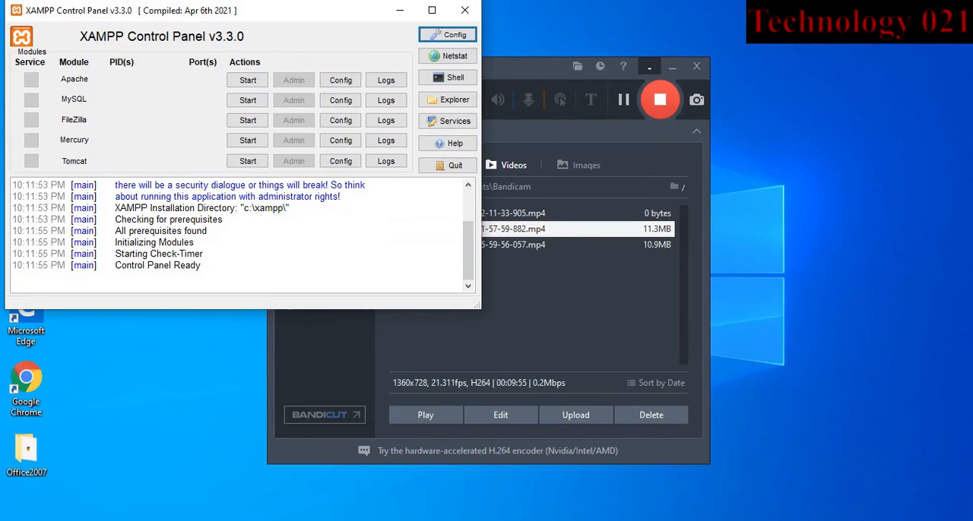
{"action": "left_click", "coordinate": [649, 67]}
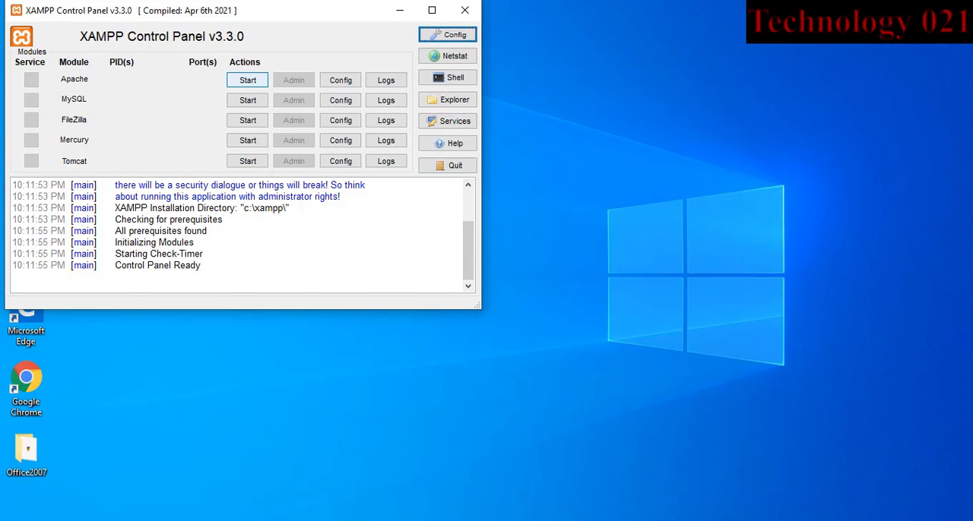
Start the Apache and MySQL modules and allow both through the Windows firewall on private networks
{"action": "left_click", "coordinate": [248, 80]}
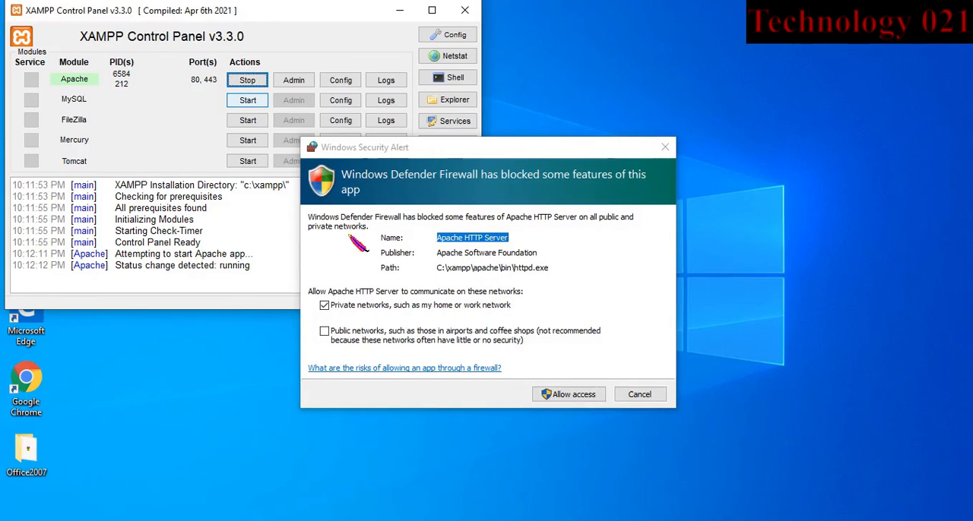
{"action": "left_click", "coordinate": [248, 100]}
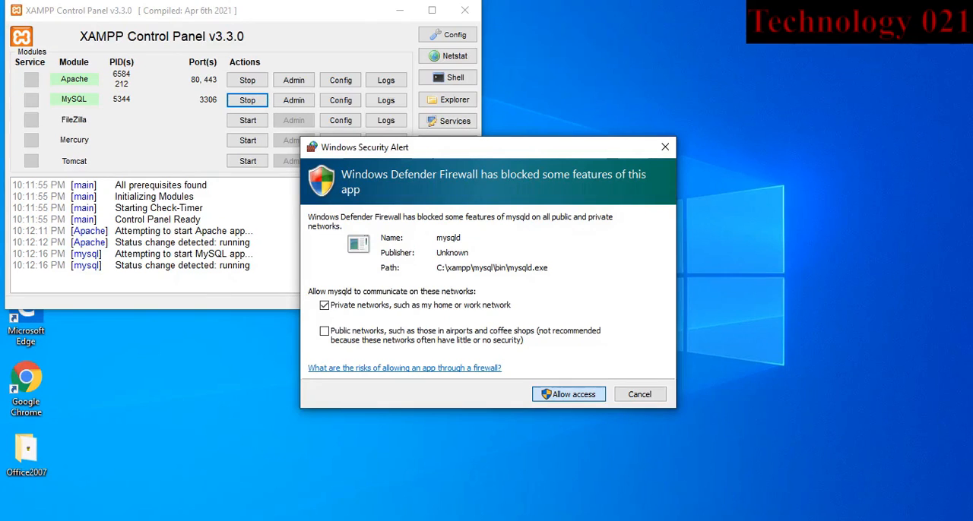
{"action": "key", "text": "Return"}
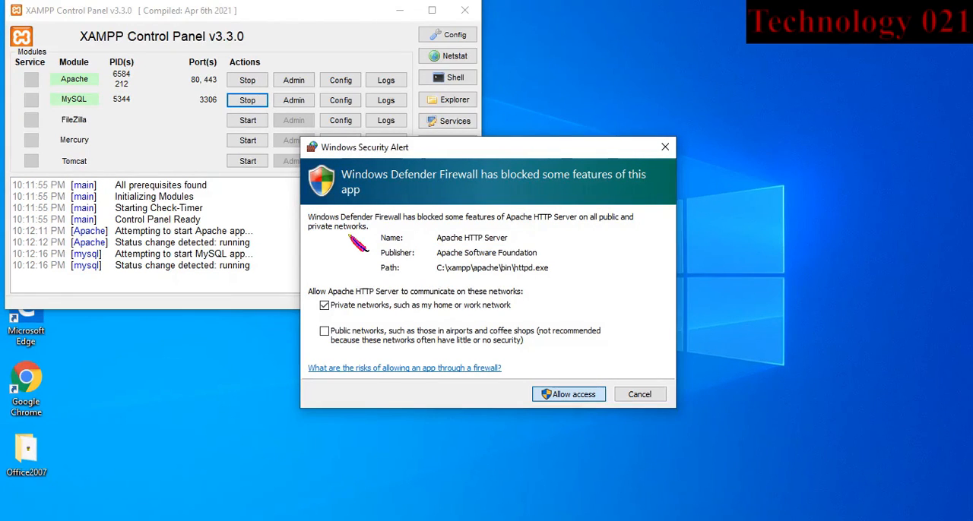
{"action": "key", "text": "Return"}
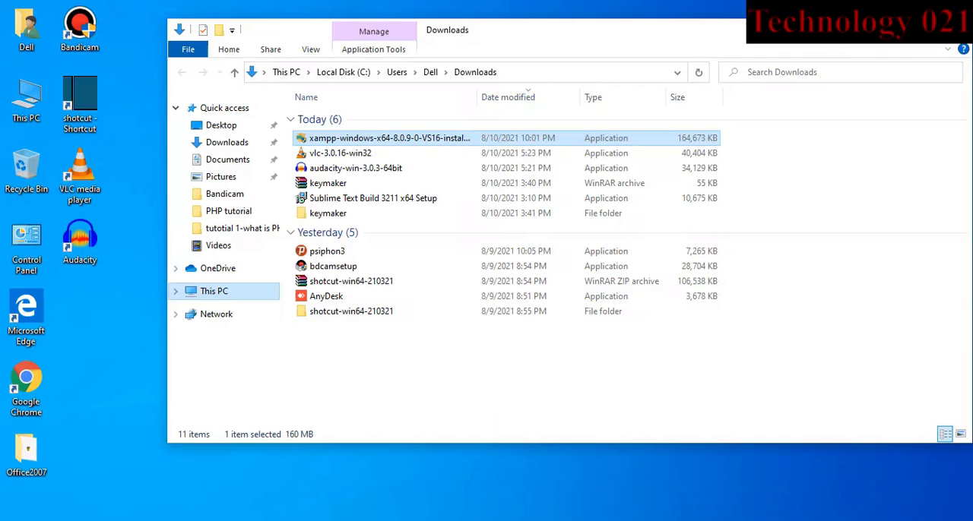
Open the C:\xampp\htdocs folder in File Explorer
{"action": "left_click", "coordinate": [214, 292]}
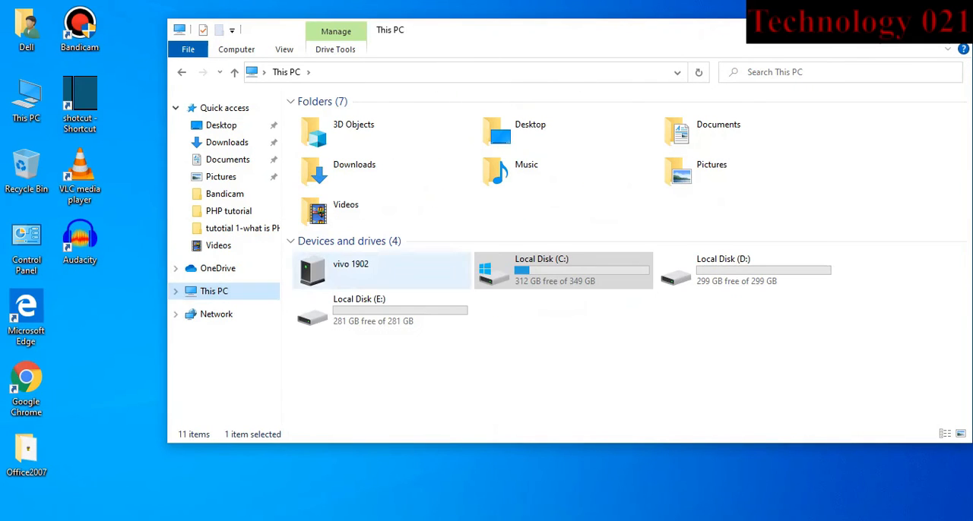
{"action": "double_click", "coordinate": [541, 269]}
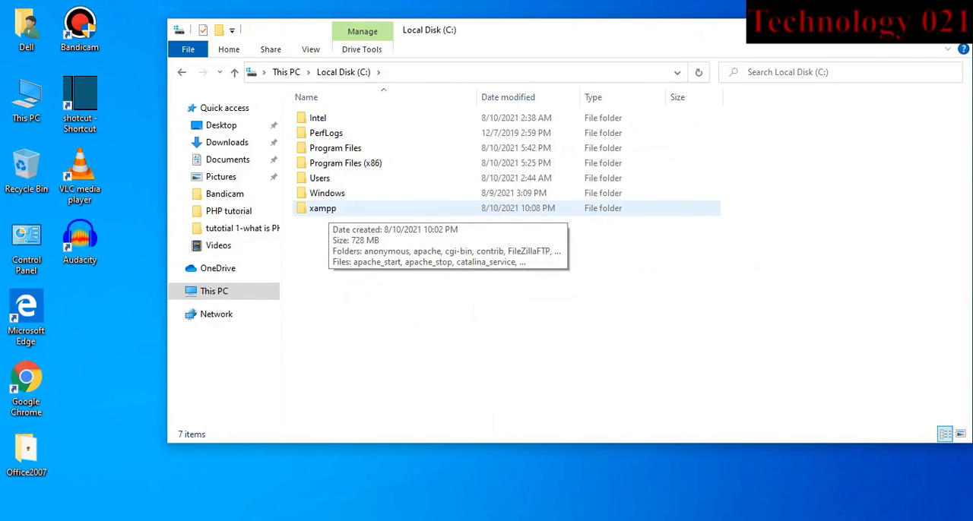
{"action": "double_click", "coordinate": [323, 208]}
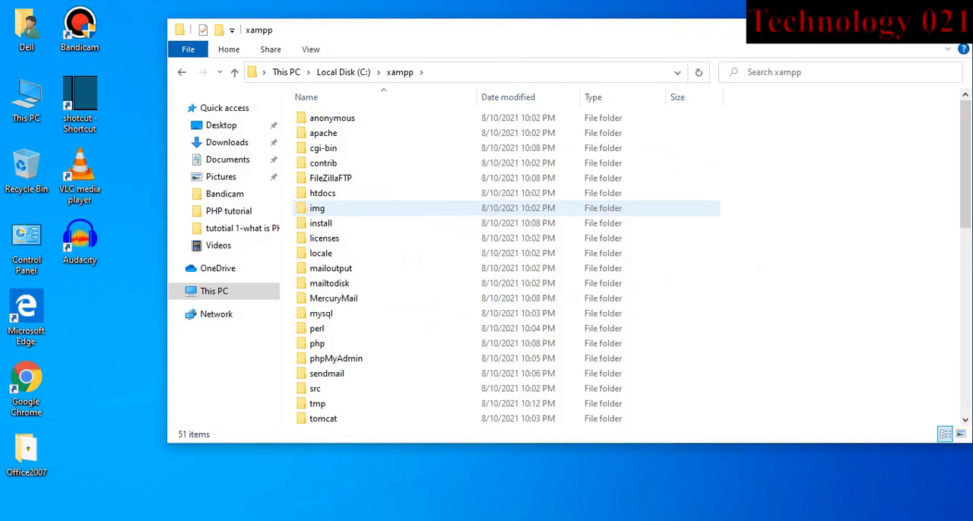
{"action": "double_click", "coordinate": [335, 193]}
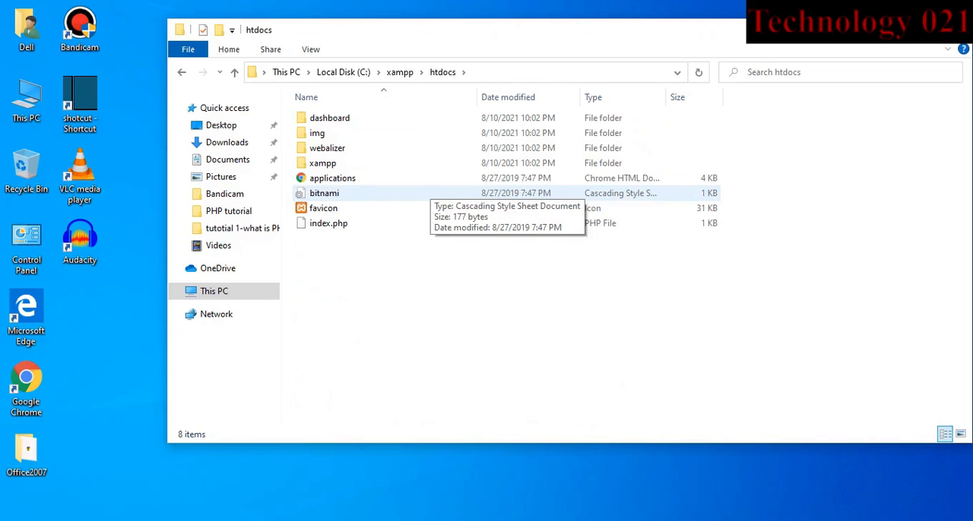
Create a new folder inside htdocs
{"action": "right_click", "coordinate": [375, 265]}
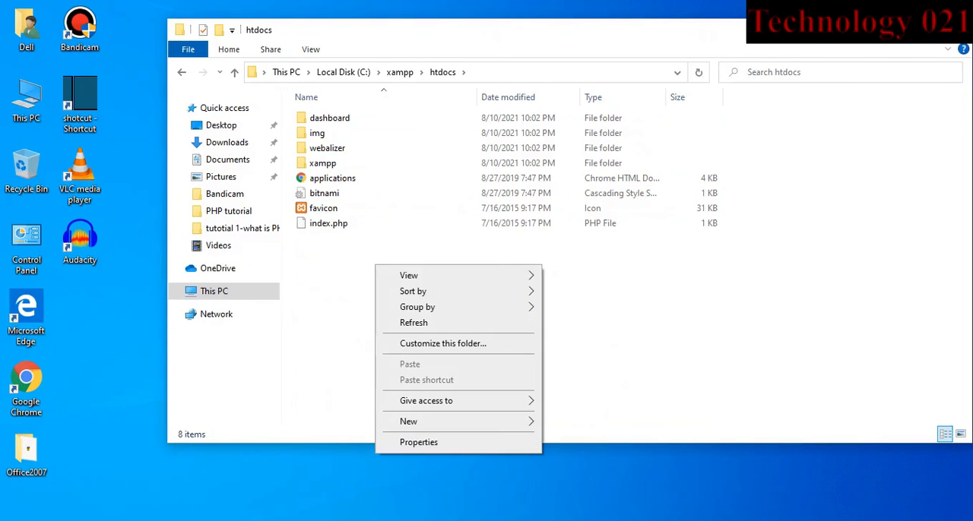
{"action": "mouse_move", "coordinate": [426, 422]}
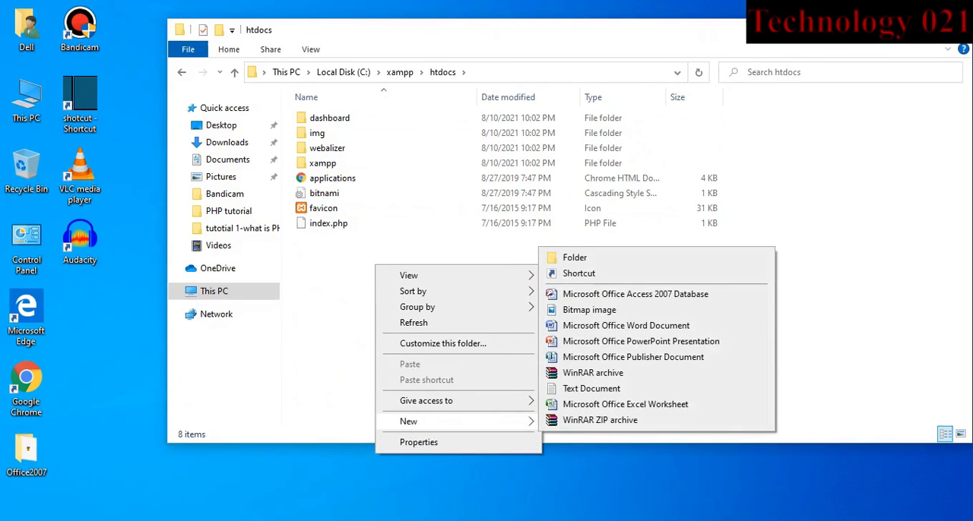
{"action": "left_click", "coordinate": [575, 258]}
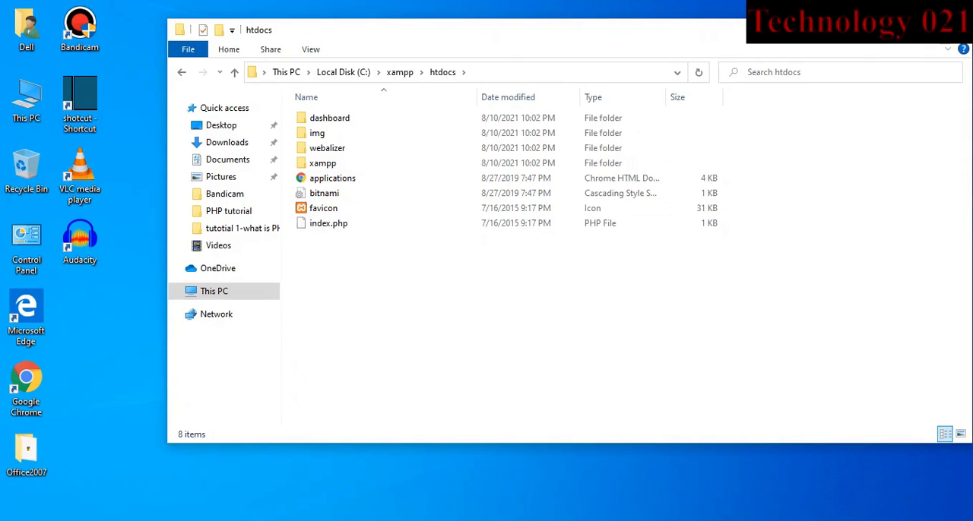